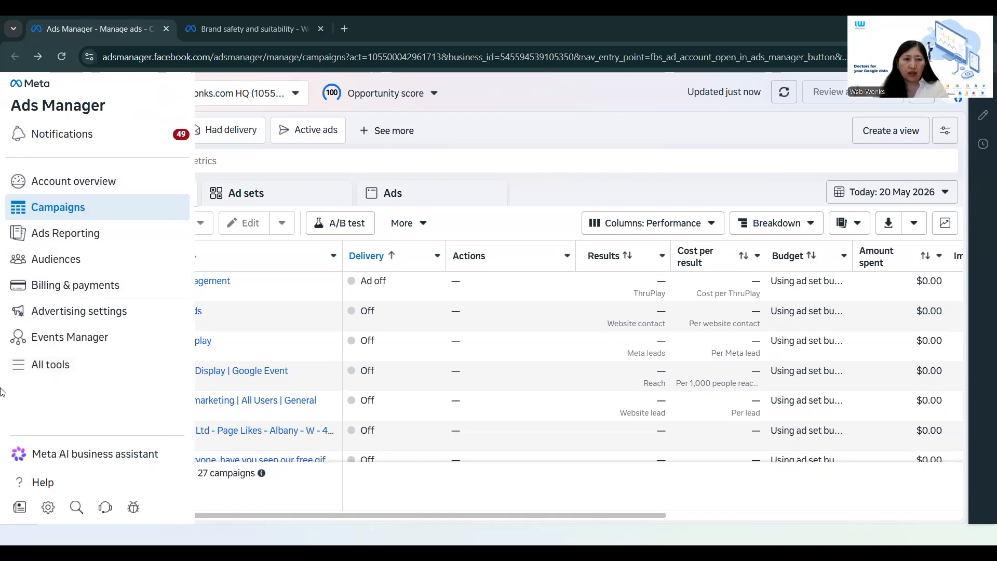
Open the Brand safety and suitability tool from the full list of Meta business tools.
{"action": "left_click", "coordinate": [37, 368]}
{"action": "scroll", "coordinate": [403, 294], "scroll_direction": "down", "scroll_amount": 1}
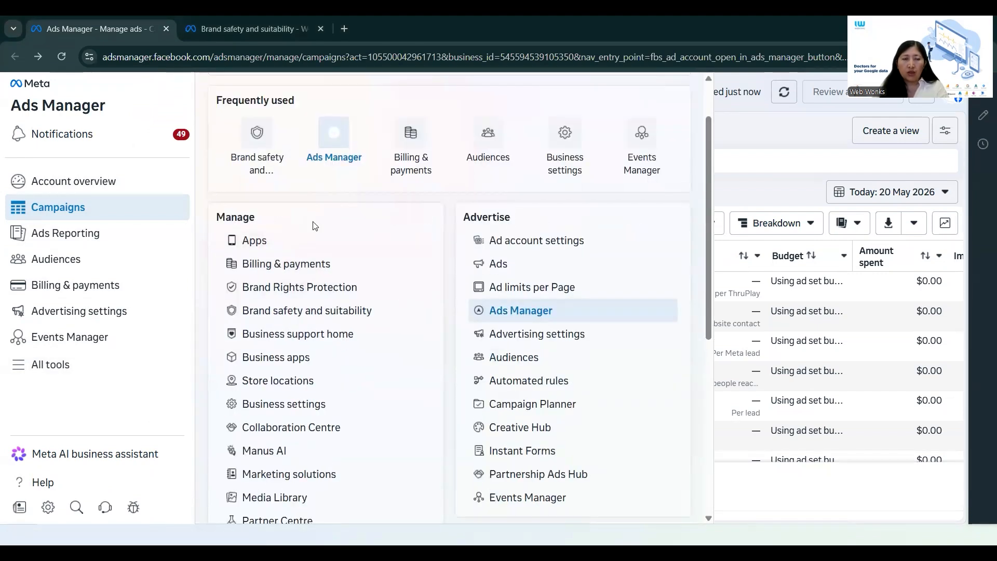
{"action": "left_click", "coordinate": [317, 312]}
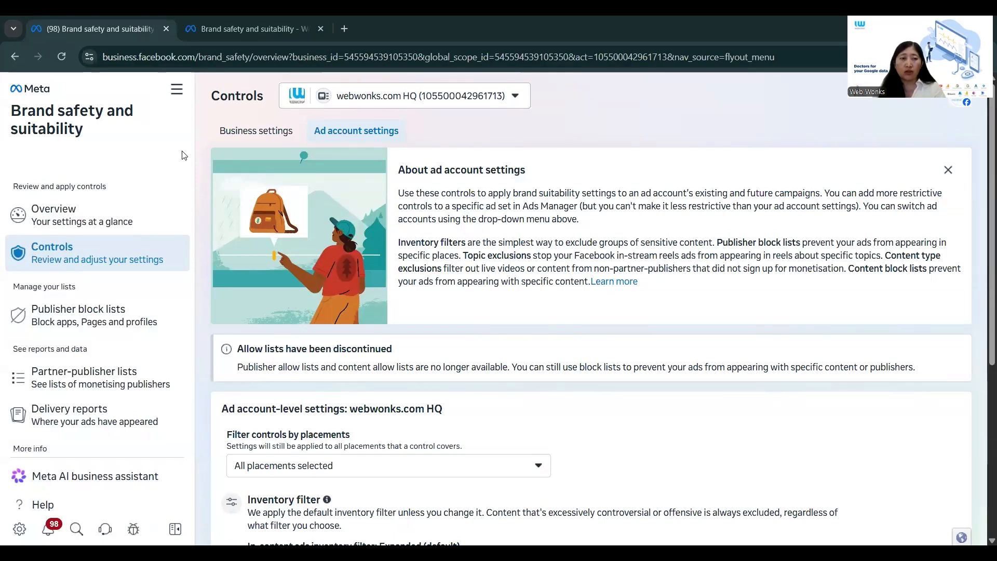
Review the brand suitability overview dashboard, including the inventory filter settings and block list settings.
{"action": "left_click", "coordinate": [69, 222]}
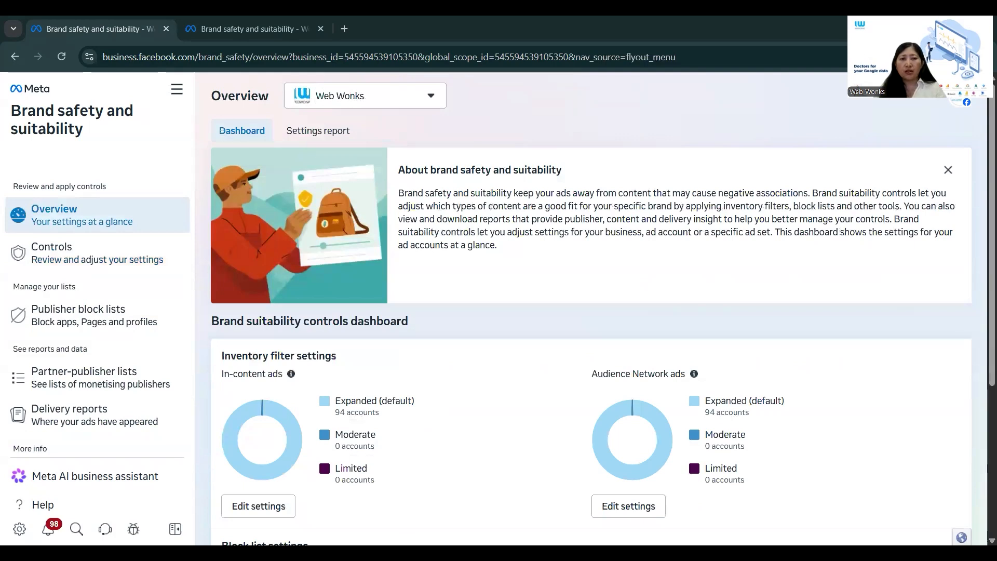
{"action": "scroll", "coordinate": [571, 272], "scroll_direction": "down", "scroll_amount": 1}
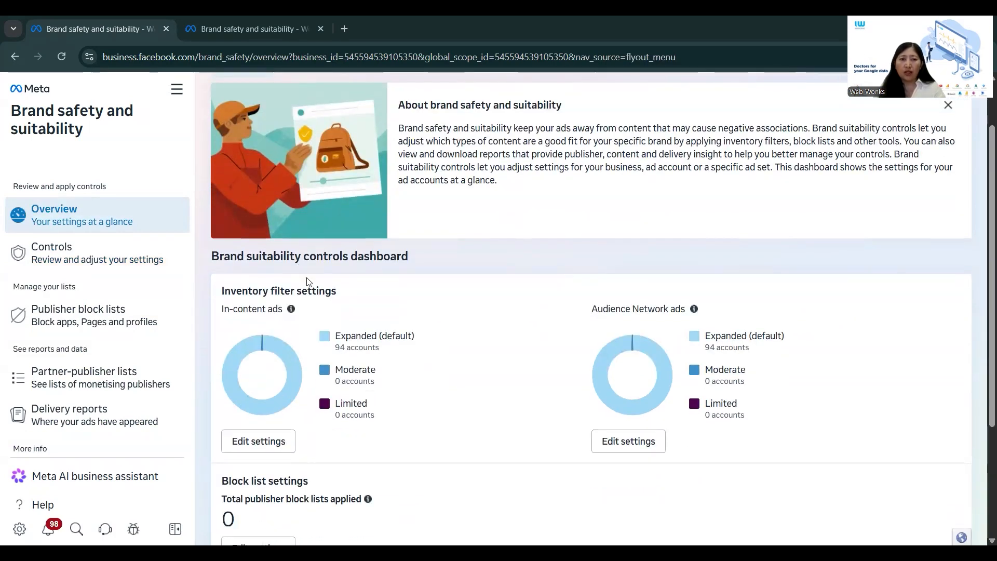
{"action": "scroll", "coordinate": [300, 268], "scroll_direction": "down", "scroll_amount": 1}
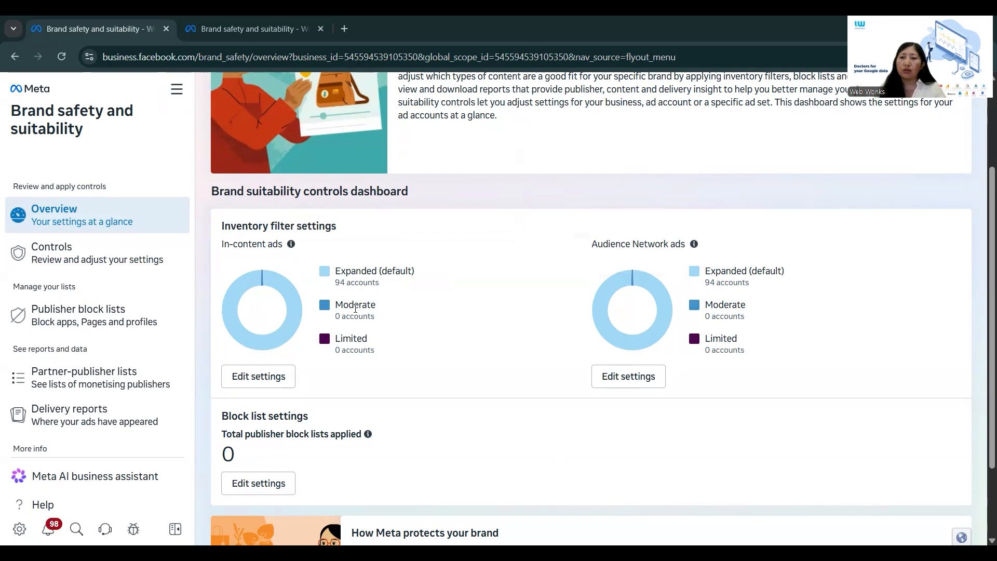
{"action": "scroll", "coordinate": [356, 307], "scroll_direction": "down", "scroll_amount": 1}
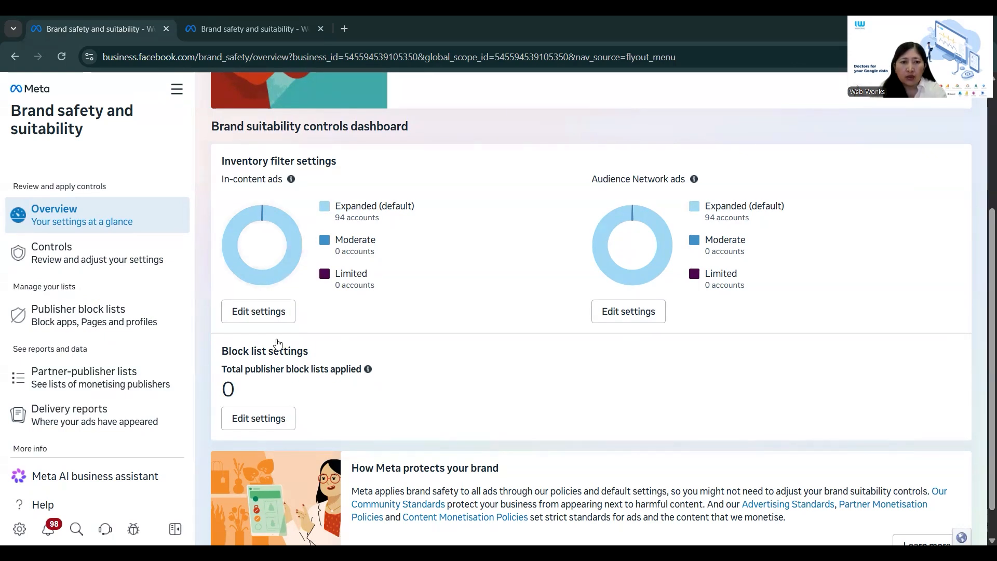
{"action": "scroll", "coordinate": [233, 350], "scroll_direction": "down", "scroll_amount": 1}
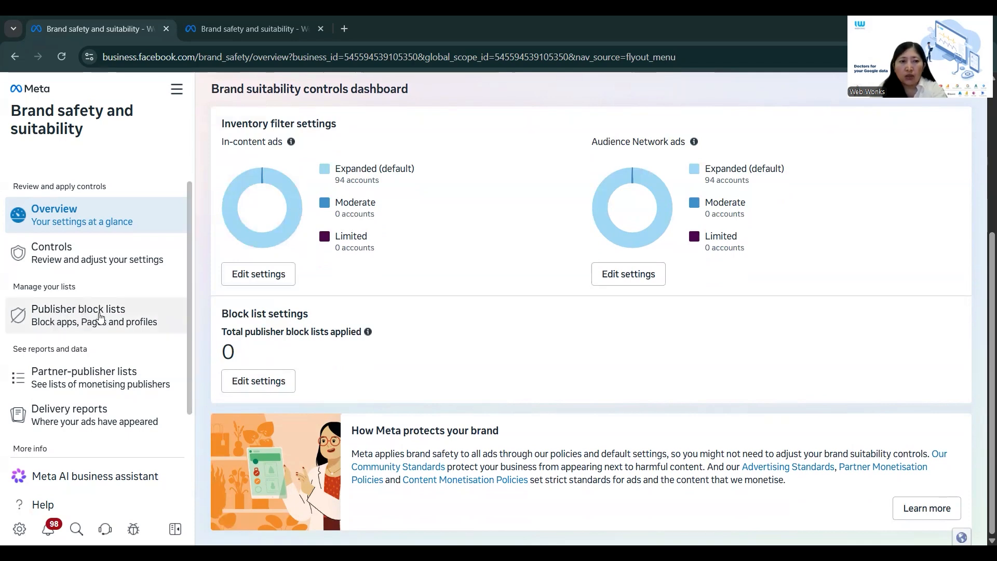
Look over the publisher block lists page and open the form for creating a publisher block list.
{"action": "left_click", "coordinate": [106, 325]}
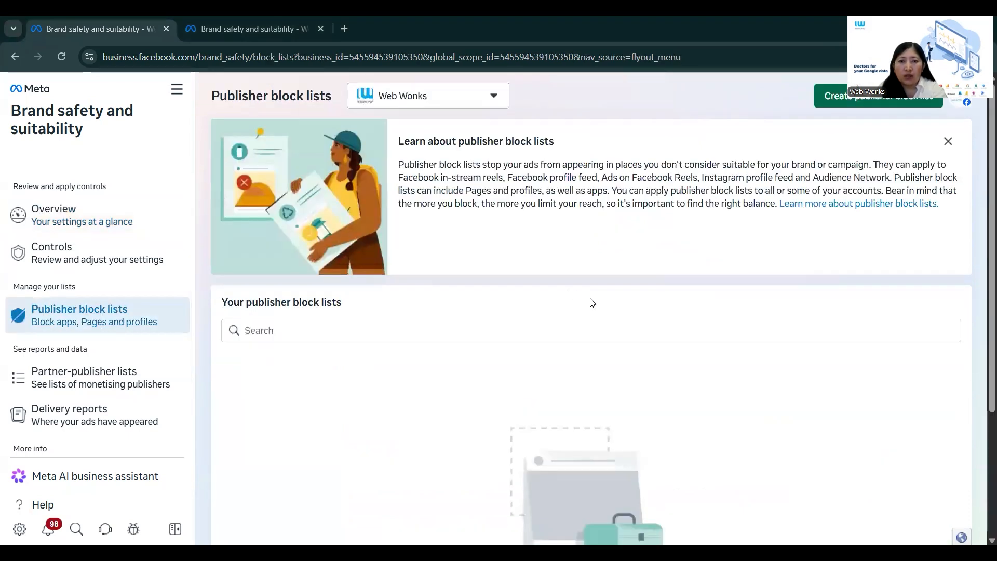
{"action": "scroll", "coordinate": [631, 316], "scroll_direction": "down", "scroll_amount": 1}
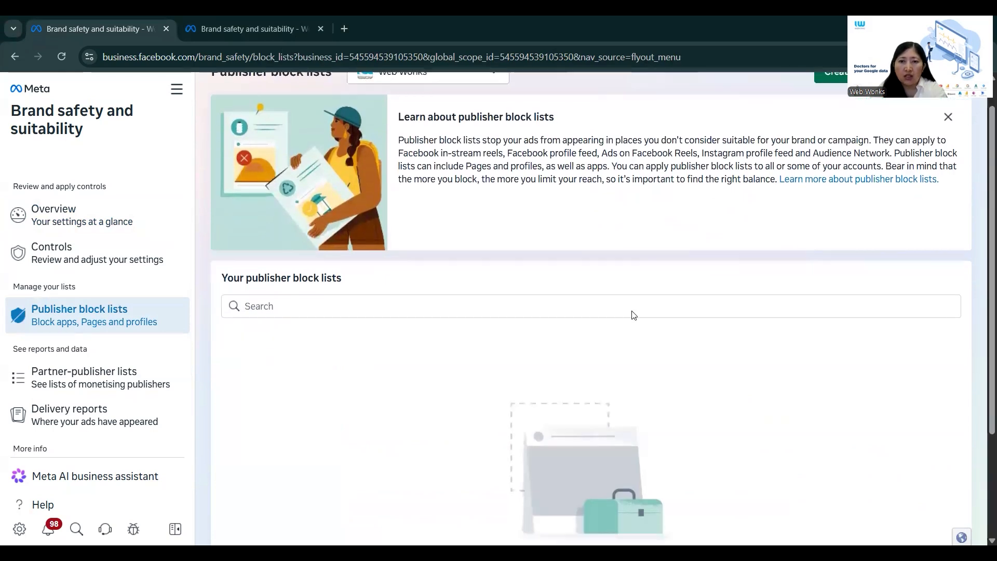
{"action": "scroll", "coordinate": [628, 317], "scroll_direction": "up", "scroll_amount": 1}
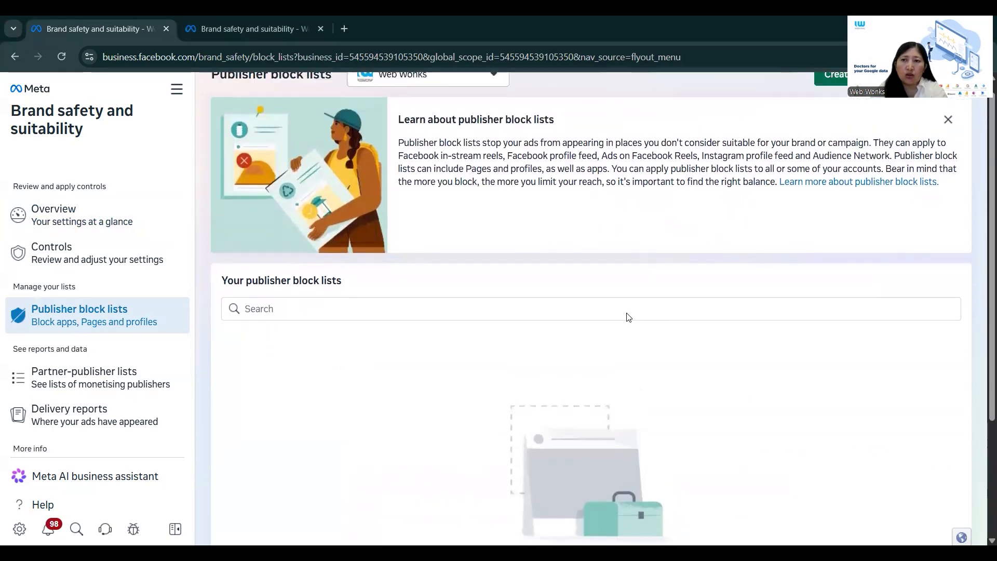
{"action": "left_click", "coordinate": [259, 333]}
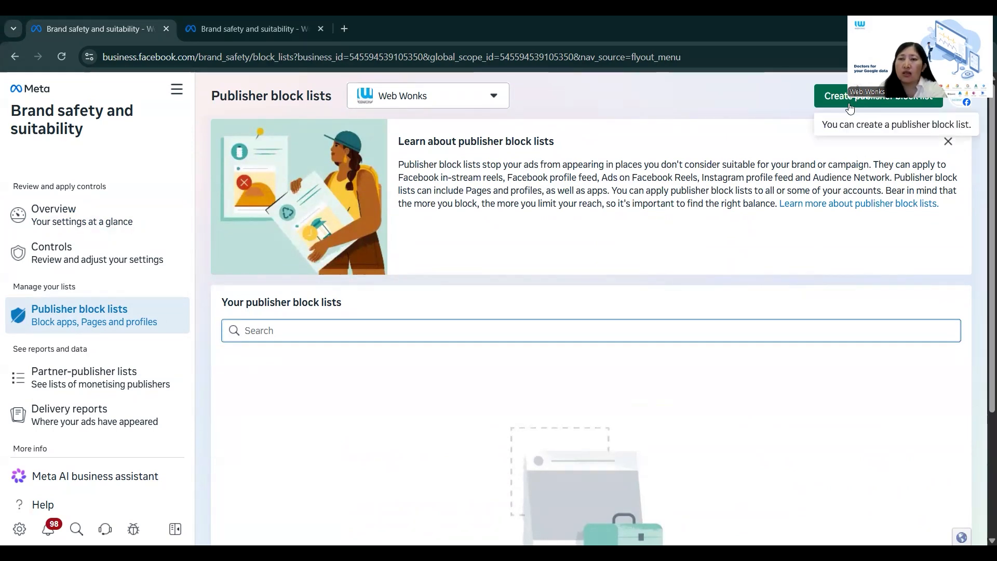
{"action": "left_click", "coordinate": [909, 101]}
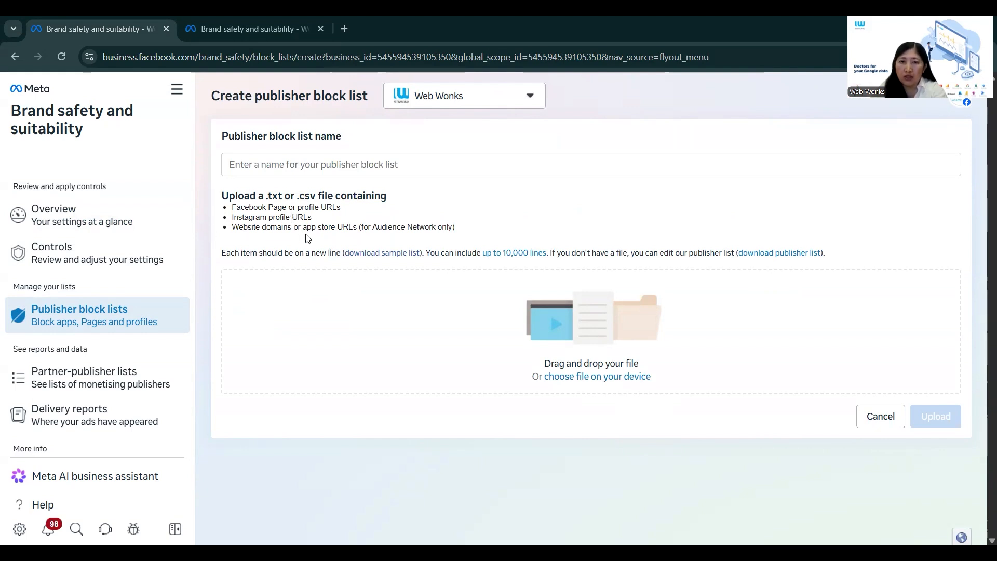
In the partner-publisher list for Facebook in-stream reels and Ads on Facebook Reels, select 5min.crafts, MrBean and RealMadrid.
{"action": "left_click", "coordinate": [57, 383]}
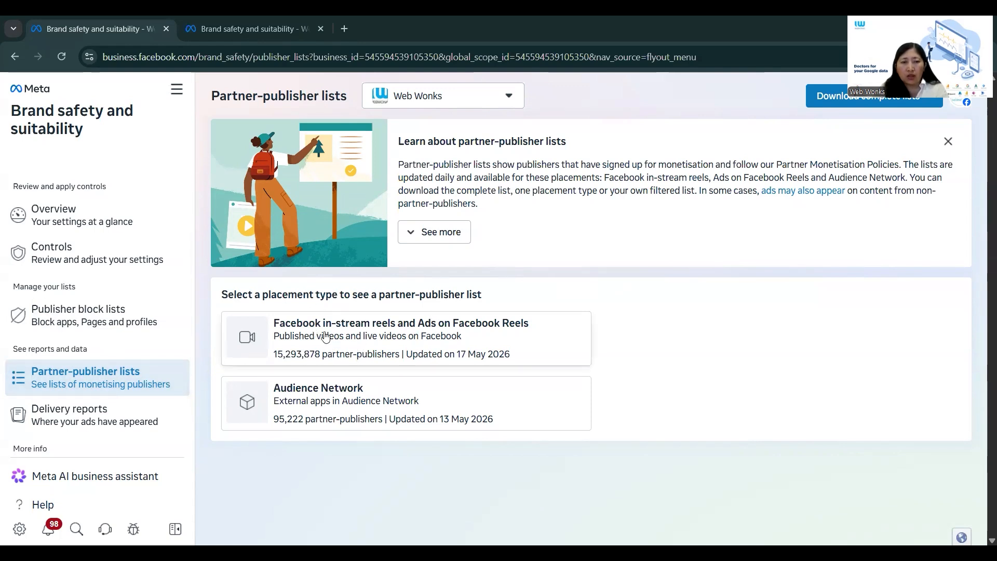
{"action": "left_click", "coordinate": [455, 341]}
{"action": "scroll", "coordinate": [232, 358], "scroll_direction": "down", "scroll_amount": 3}
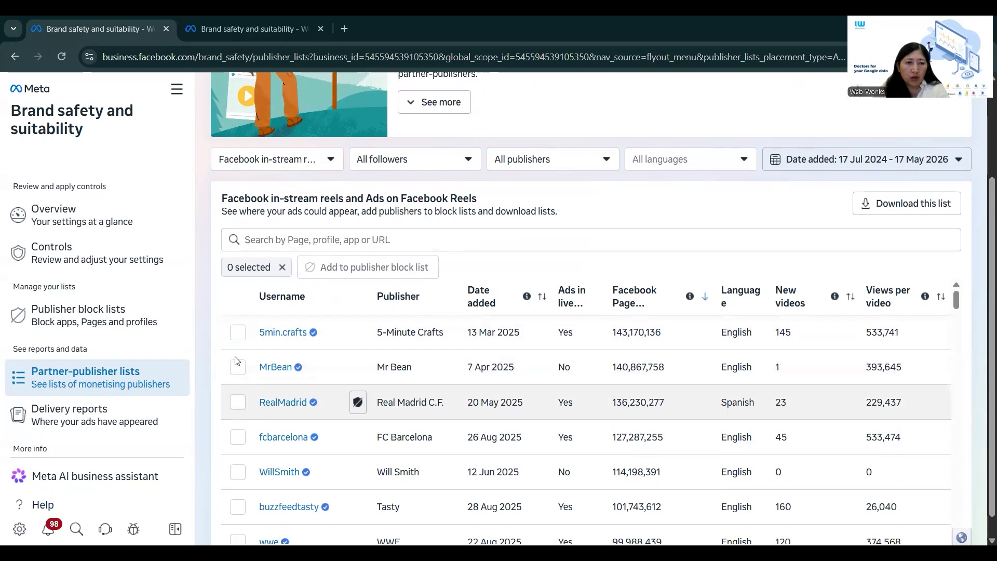
{"action": "left_click", "coordinate": [237, 332]}
{"action": "left_click", "coordinate": [234, 372]}
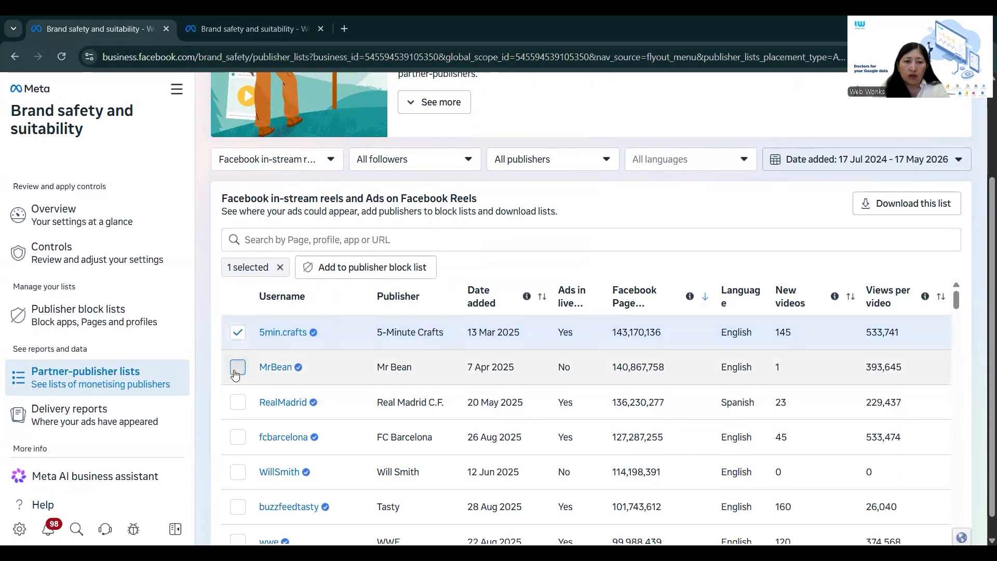
{"action": "left_click", "coordinate": [236, 403]}
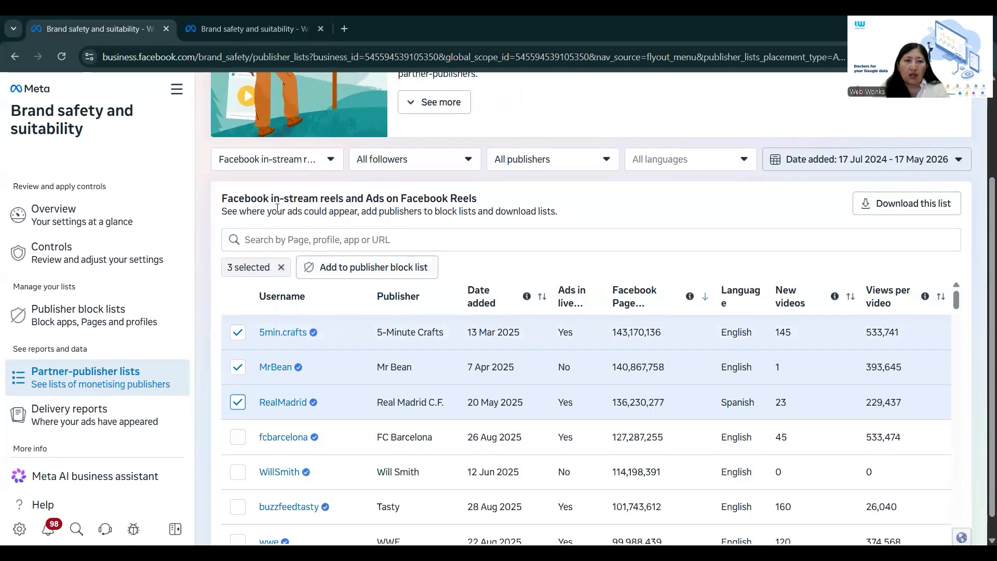
Switch the partner-publisher list to Audience Network and select its first three publishers, from Monster Smash City through the Mature Apps entry.
{"action": "left_click", "coordinate": [332, 161]}
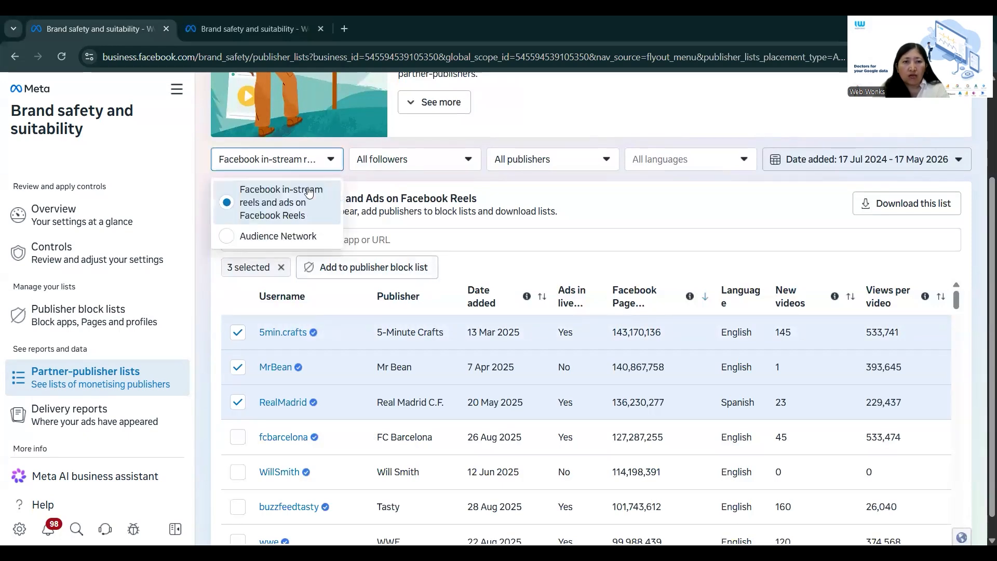
{"action": "left_click", "coordinate": [277, 236]}
{"action": "scroll", "coordinate": [278, 243], "scroll_direction": "down", "scroll_amount": 3}
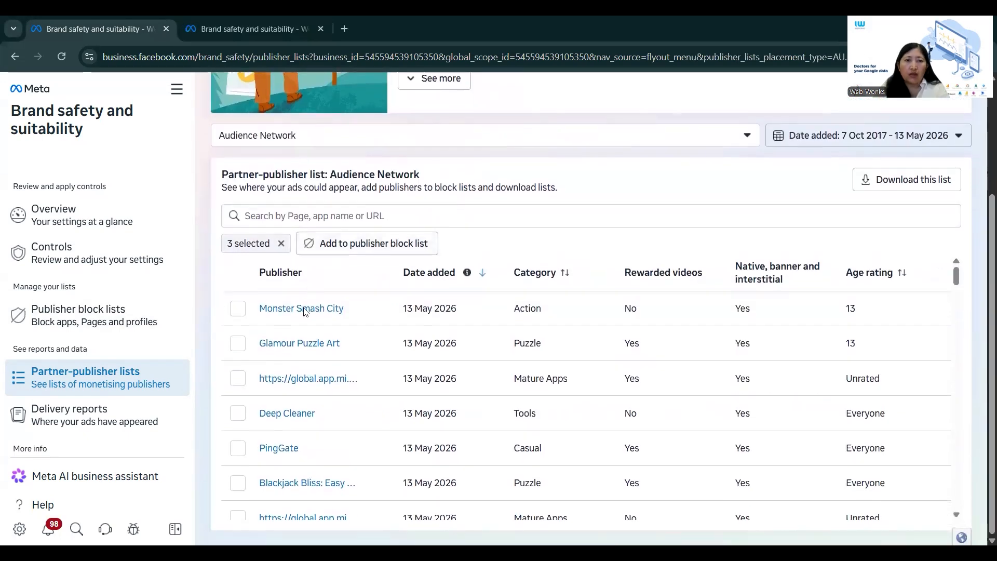
{"action": "left_click", "coordinate": [238, 308]}
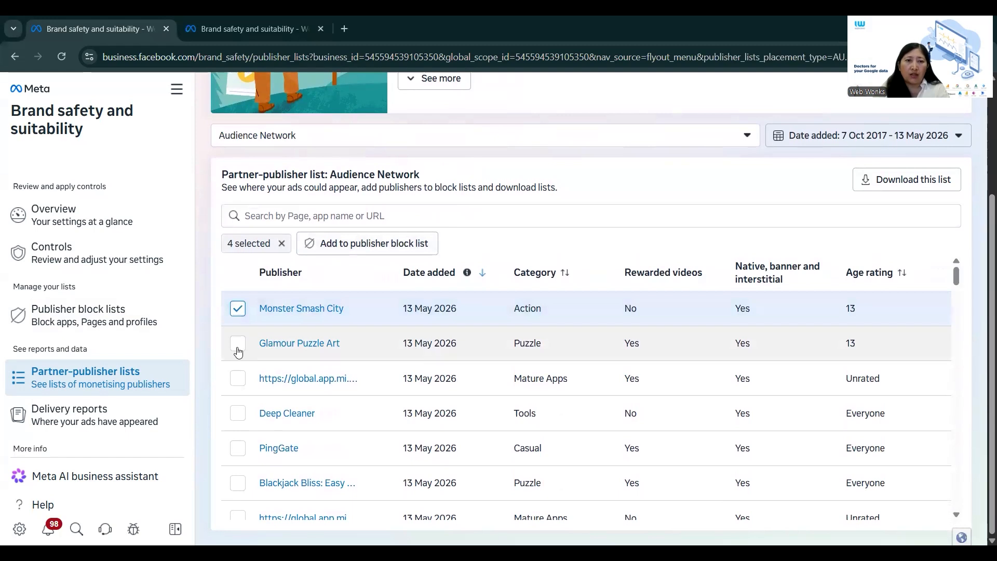
{"action": "left_click", "coordinate": [238, 345]}
{"action": "left_click", "coordinate": [237, 379]}
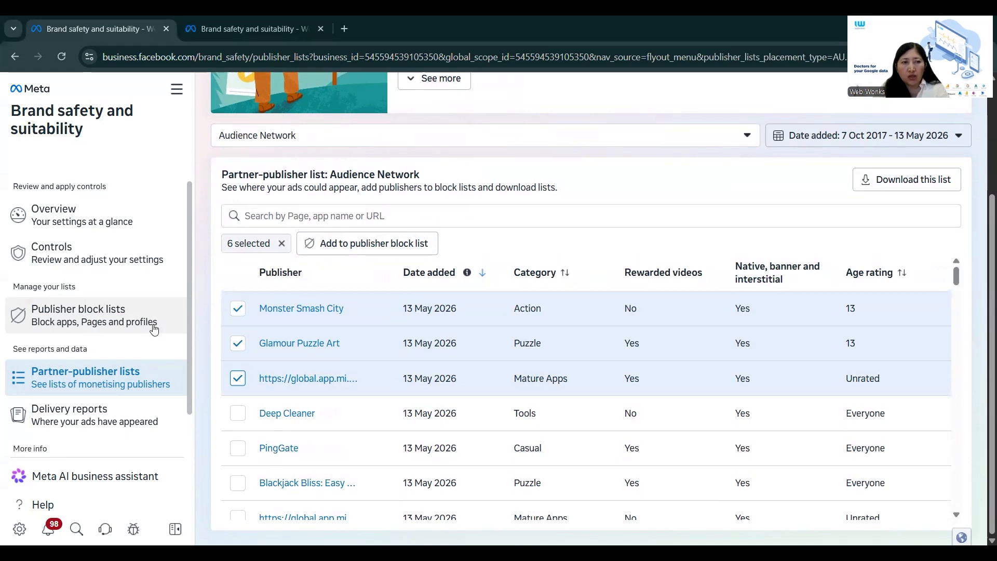
Check the business-level brand suitability controls and examine the delivery reports page with its opt-in notice and placement types.
{"action": "left_click", "coordinate": [58, 261]}
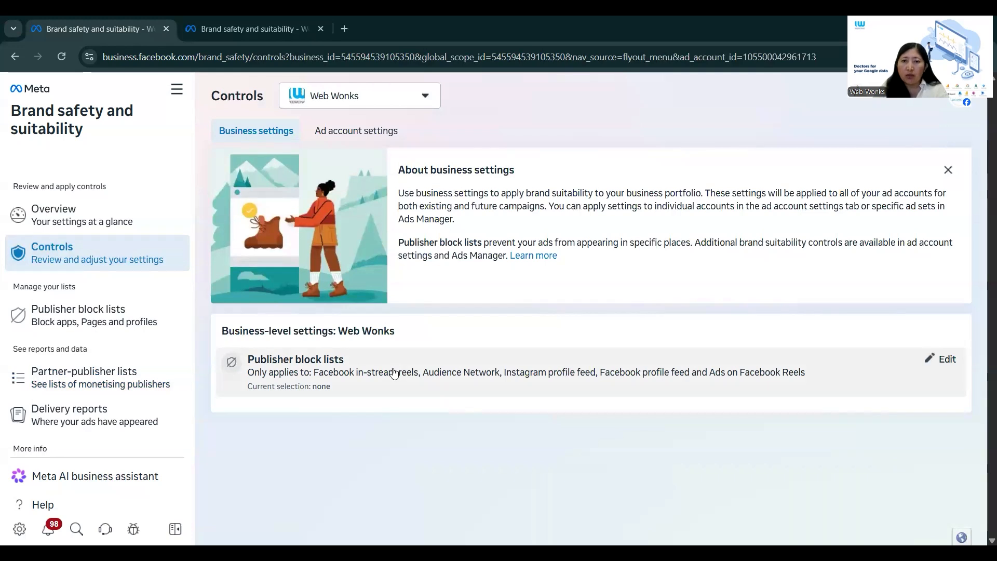
{"action": "left_click", "coordinate": [62, 422]}
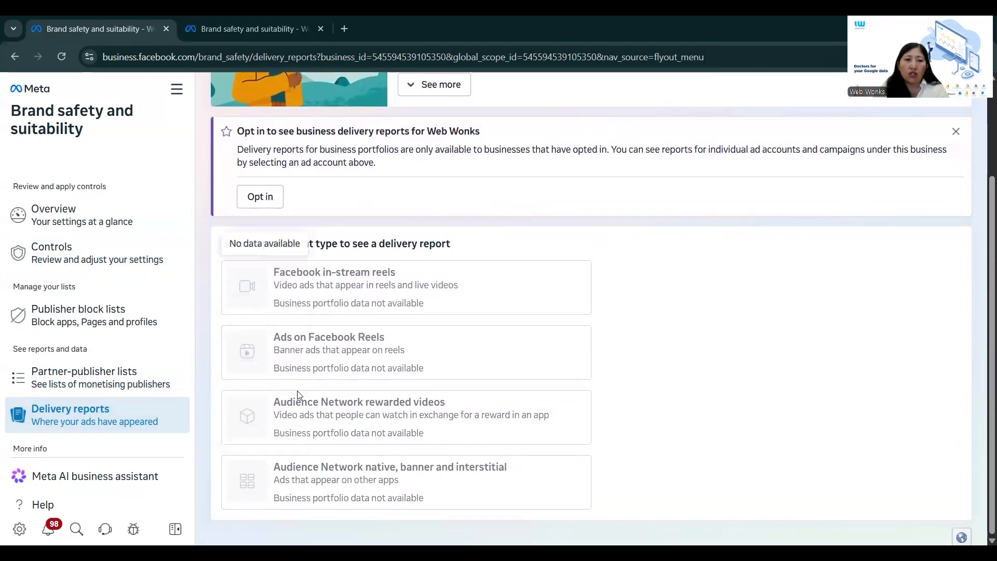
{"action": "scroll", "coordinate": [561, 309], "scroll_direction": "up", "scroll_amount": 1}
{"action": "scroll", "coordinate": [764, 310], "scroll_direction": "up", "scroll_amount": 1}
{"action": "scroll", "coordinate": [764, 310], "scroll_direction": "down", "scroll_amount": 1}
{"action": "scroll", "coordinate": [766, 311], "scroll_direction": "up", "scroll_amount": 1}
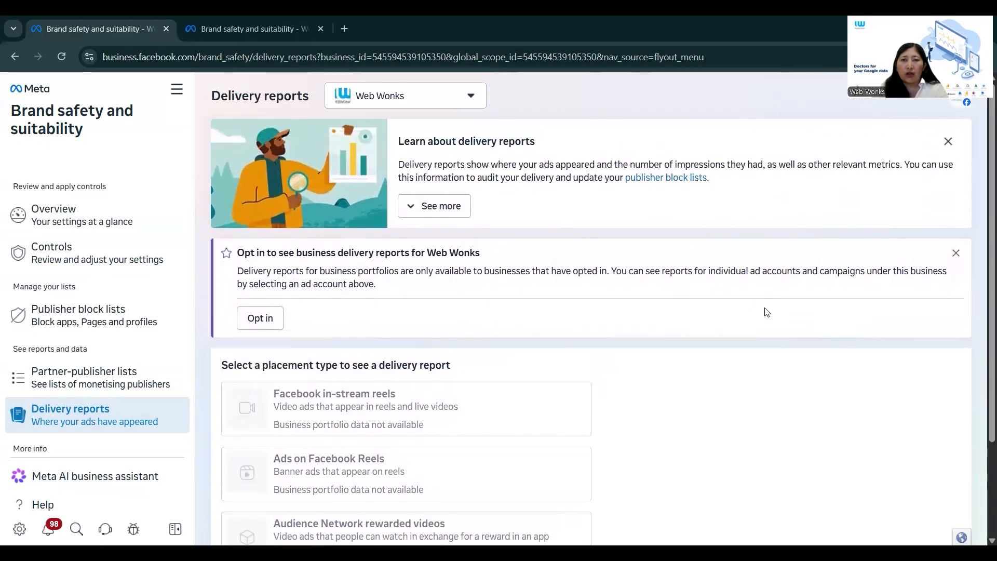
{"action": "scroll", "coordinate": [690, 296], "scroll_direction": "down", "scroll_amount": 2}
{"action": "scroll", "coordinate": [692, 297], "scroll_direction": "up", "scroll_amount": 1}
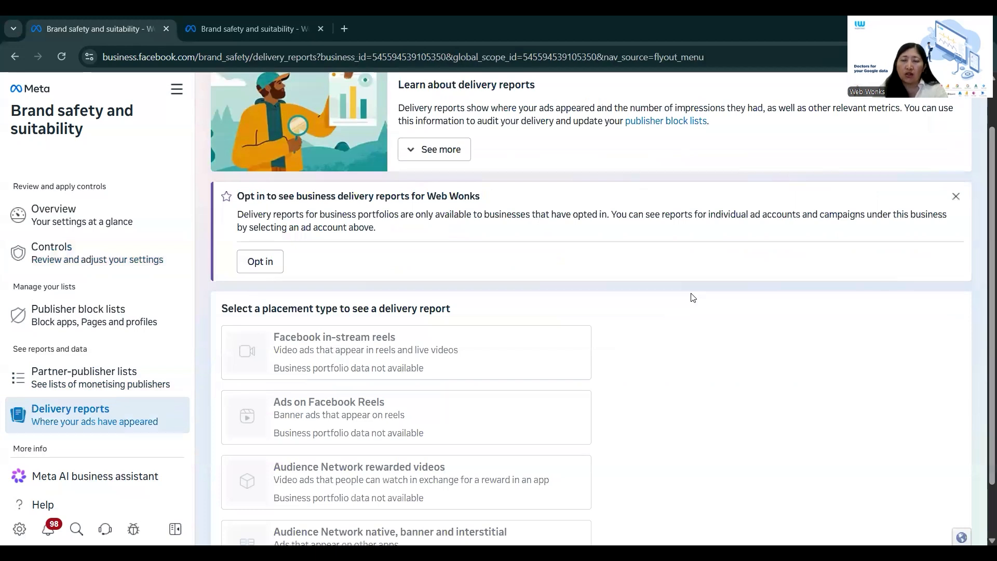
Return to the brand safety overview and view its inventory filter and block list settings.
{"action": "left_click", "coordinate": [78, 215]}
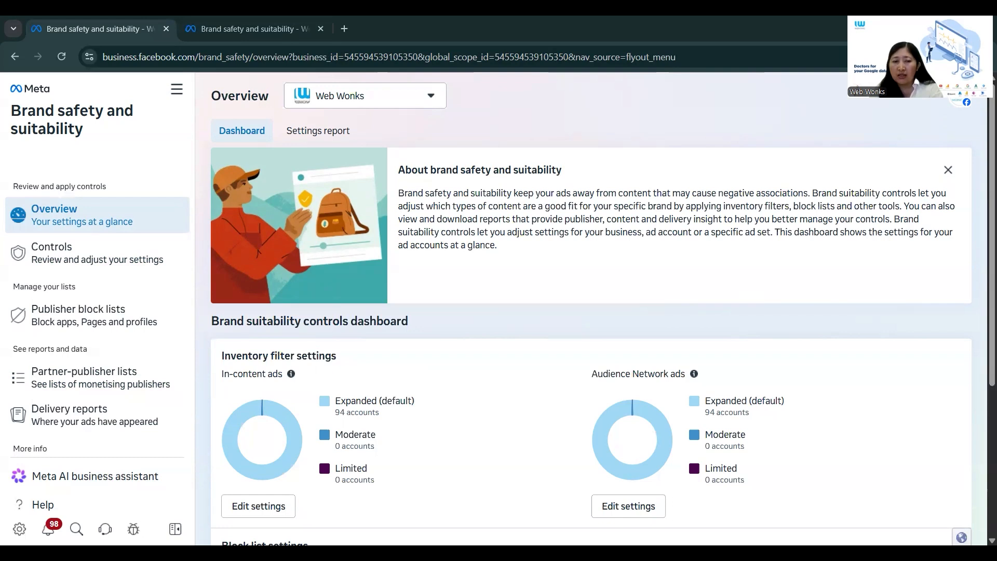
{"action": "scroll", "coordinate": [535, 399], "scroll_direction": "down", "scroll_amount": 3}
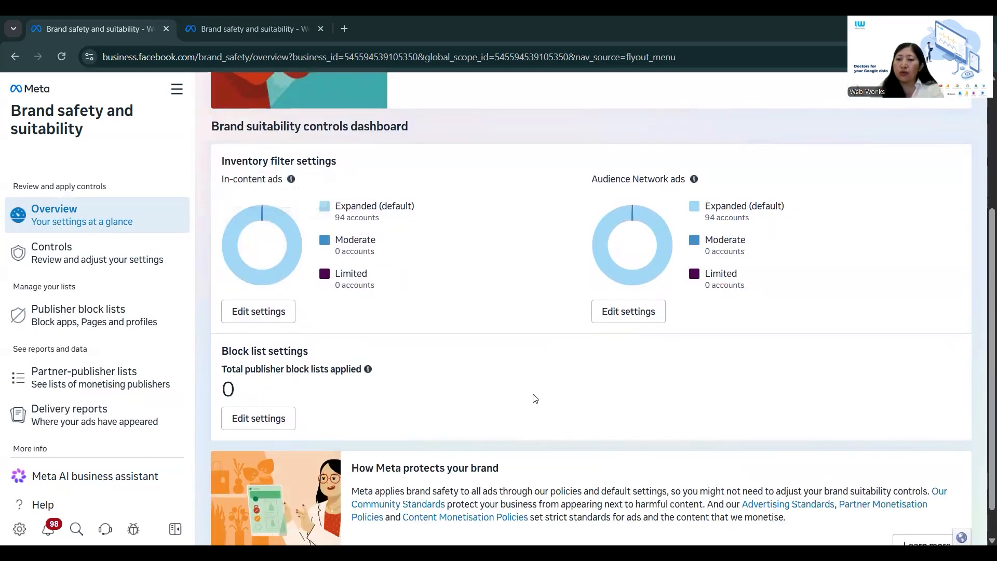